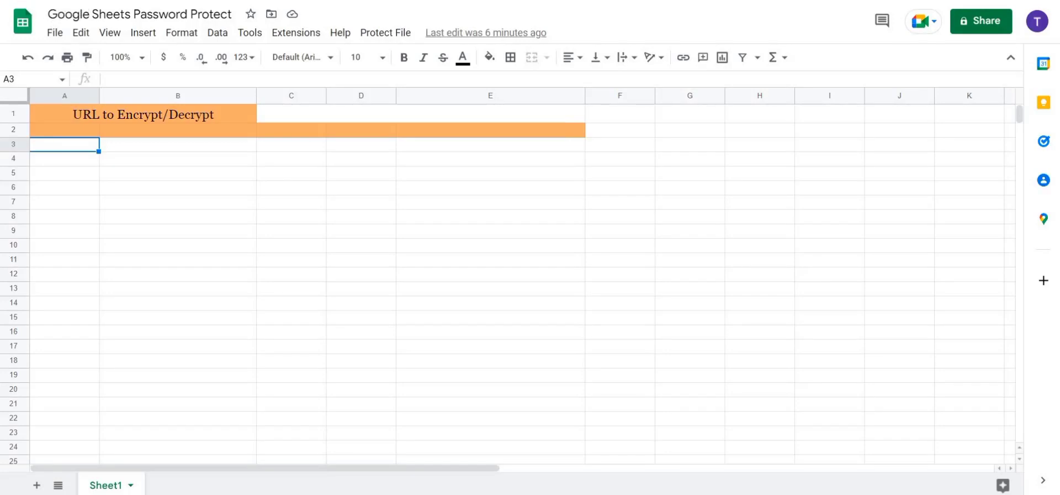
# Step: Select cells B3 and A2 around the orange 'URL to Encrypt/Decrypt' header
pyautogui.click(114, 145)
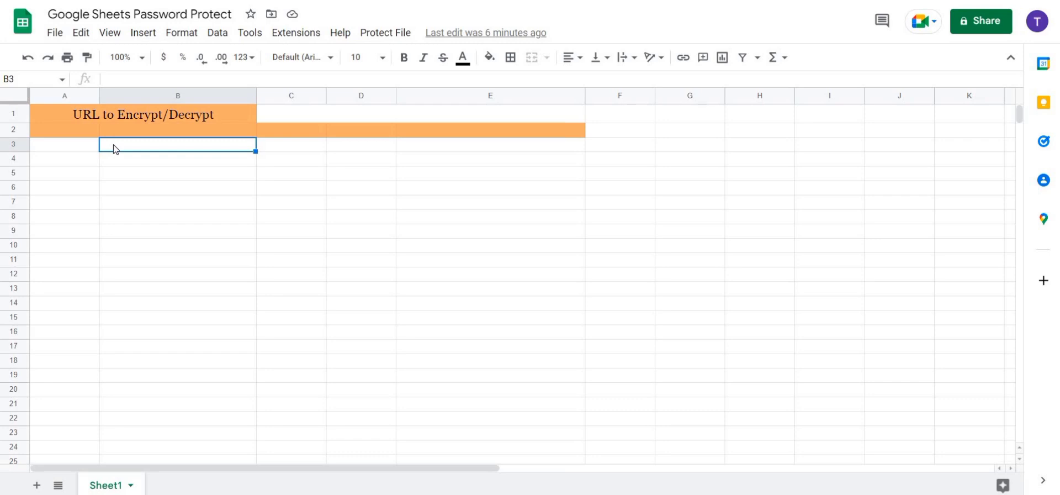
pyautogui.click(172, 144)
pyautogui.click(99, 130)
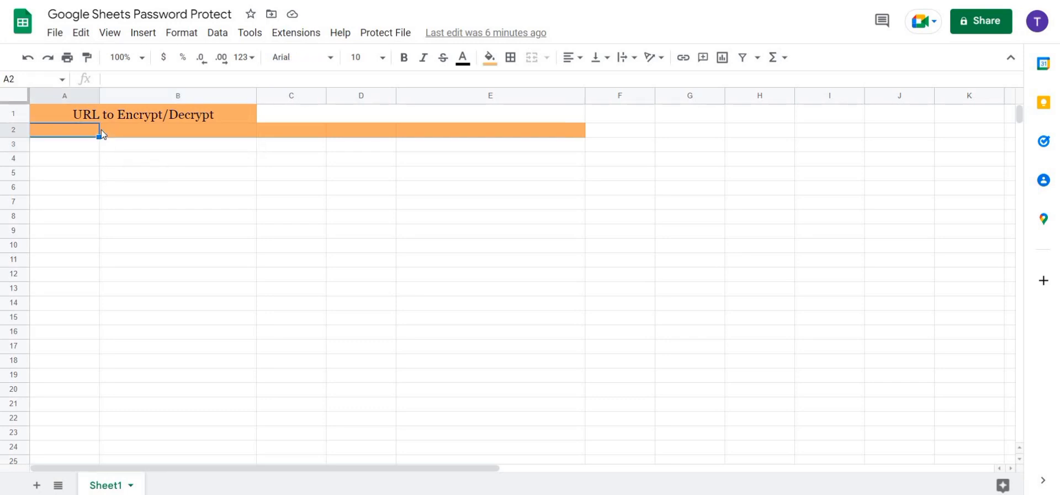
pyautogui.press('Up')
pyautogui.press('Down')
pyautogui.press('Down')
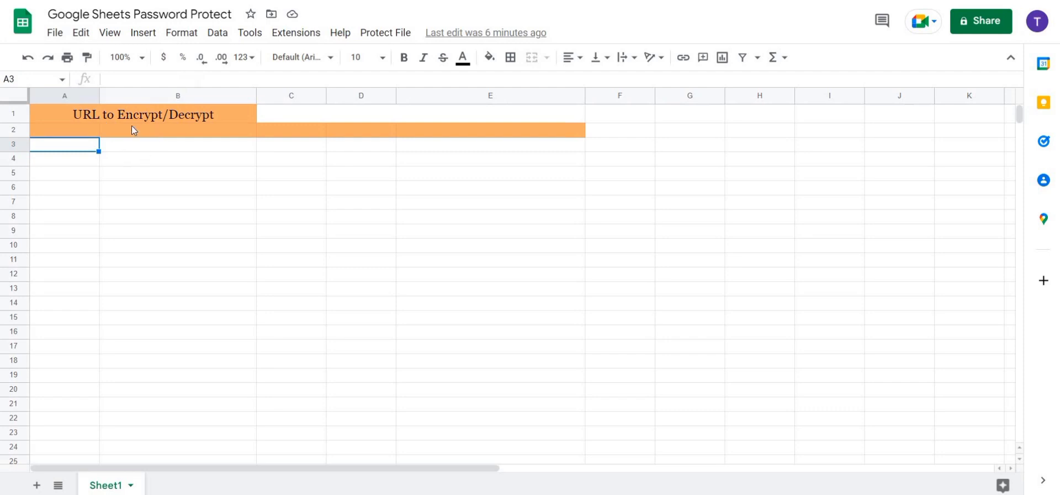
# Step: Open the sheet's Apps Script project and review the changepassword.html file
pyautogui.click(298, 33)
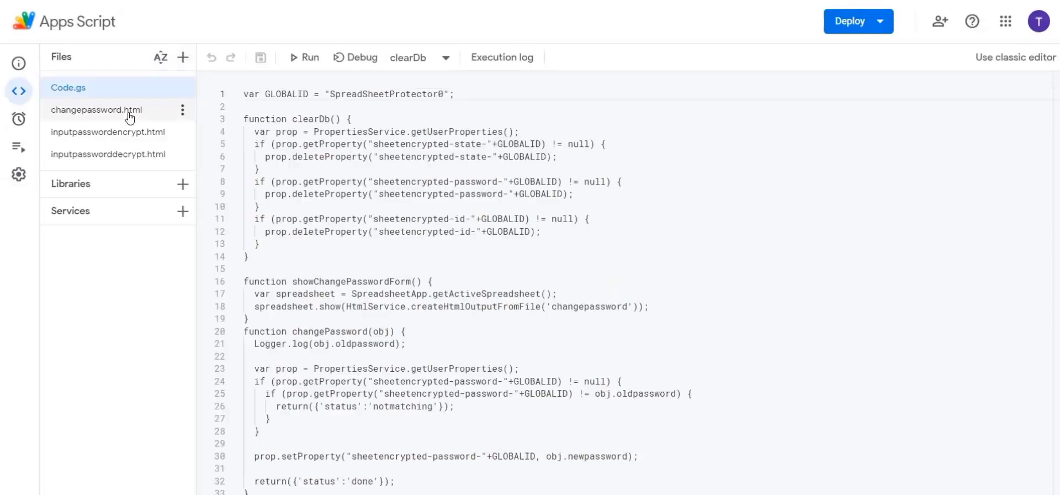
pyautogui.click(130, 116)
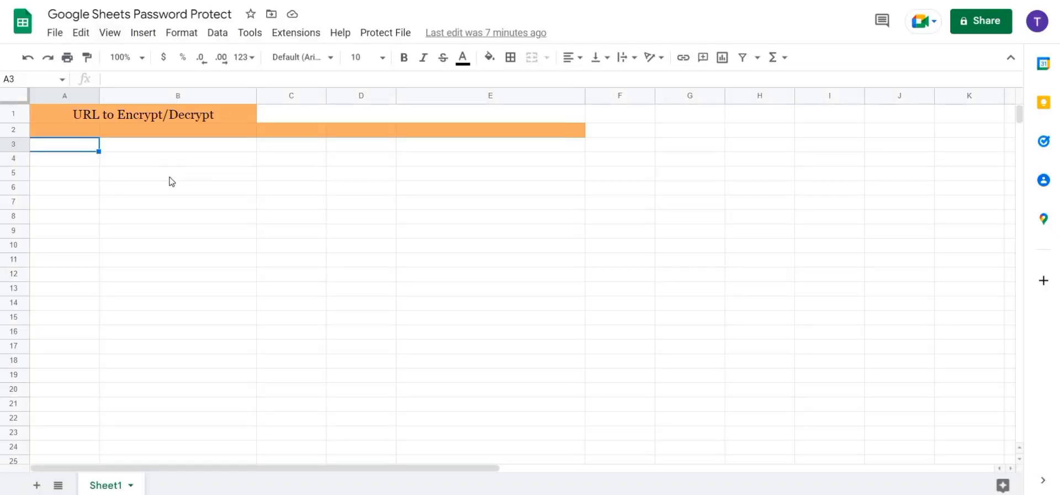
pyautogui.click(116, 151)
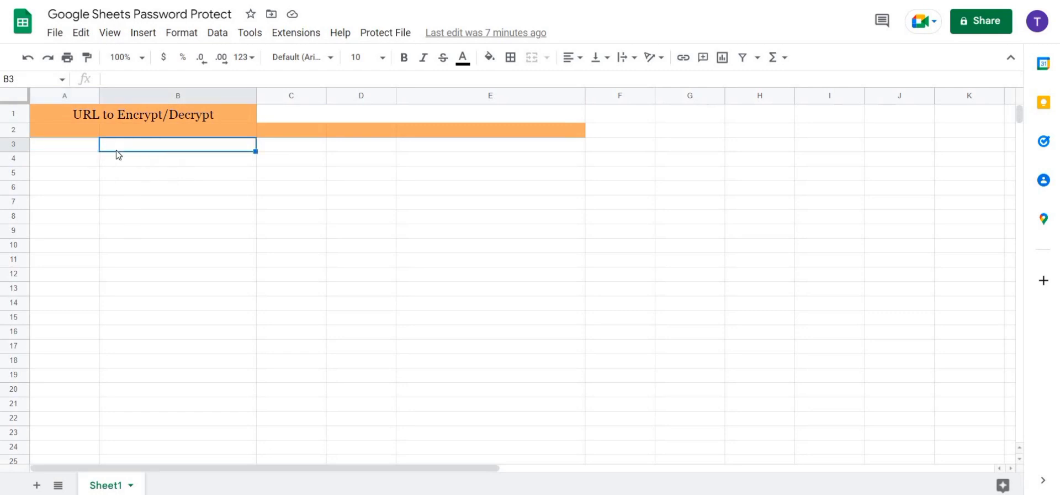
pyautogui.press('Left')
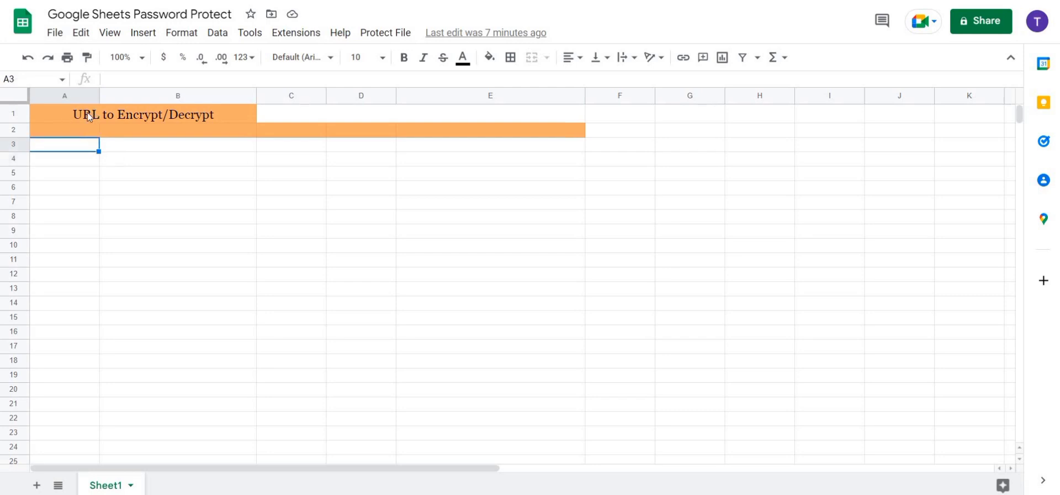
pyautogui.click(88, 112)
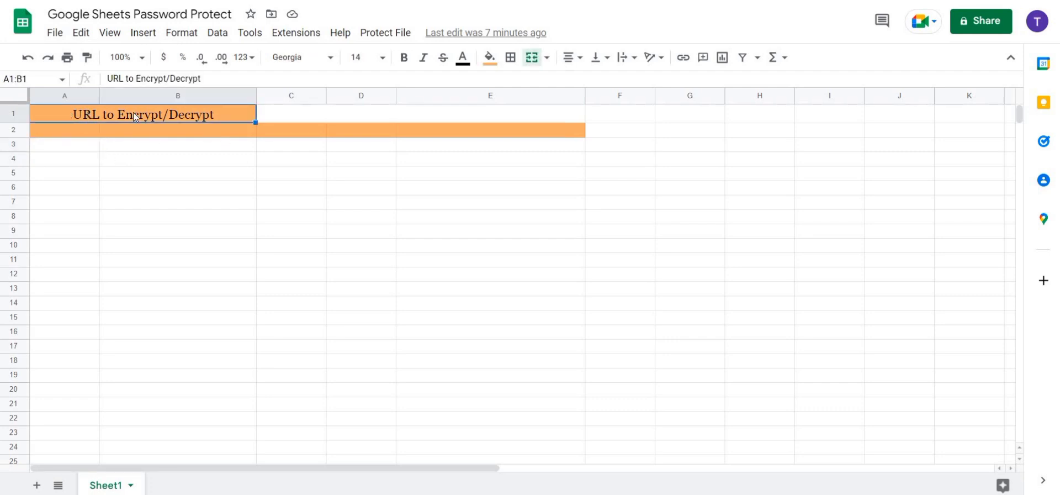
pyautogui.press('Right')
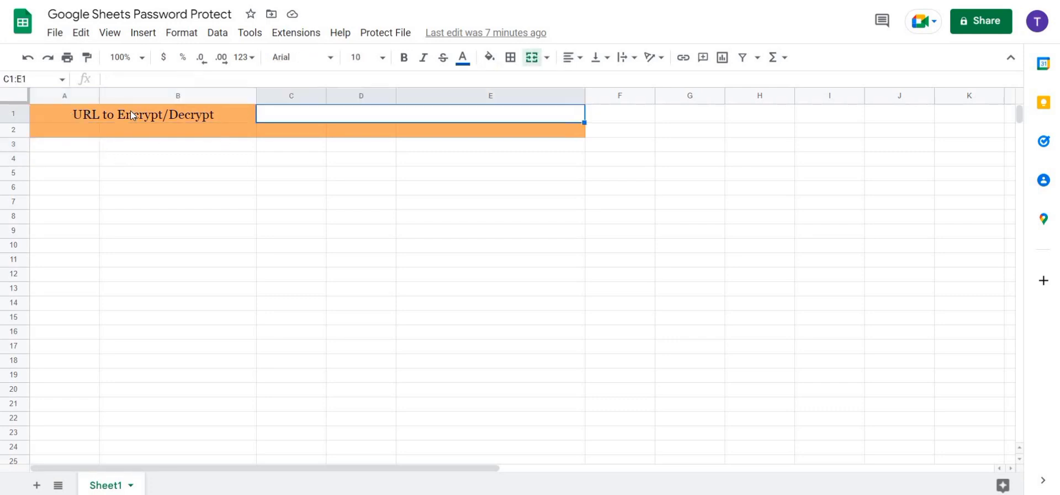
pyautogui.press('Right')
pyautogui.press('Left')
pyautogui.press('Left')
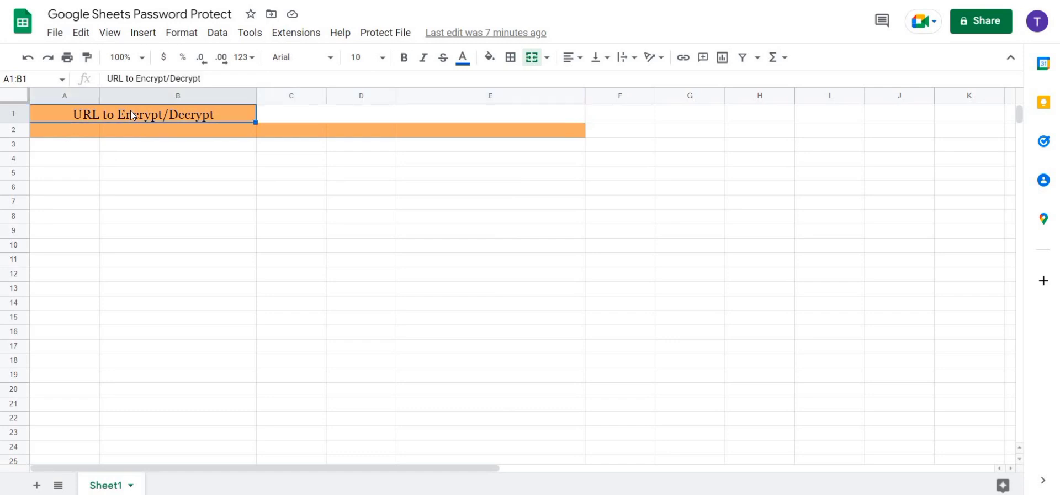
pyautogui.press('Right')
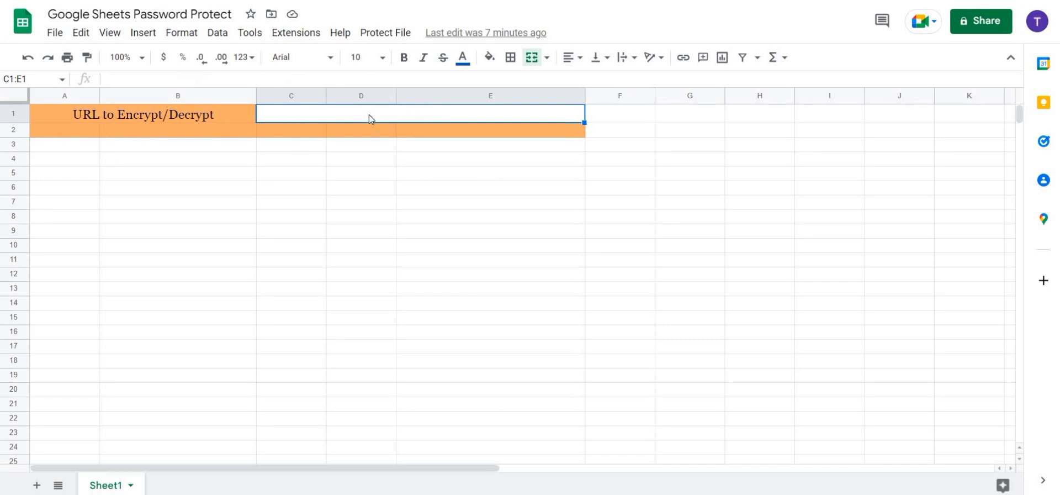
pyautogui.click(381, 34)
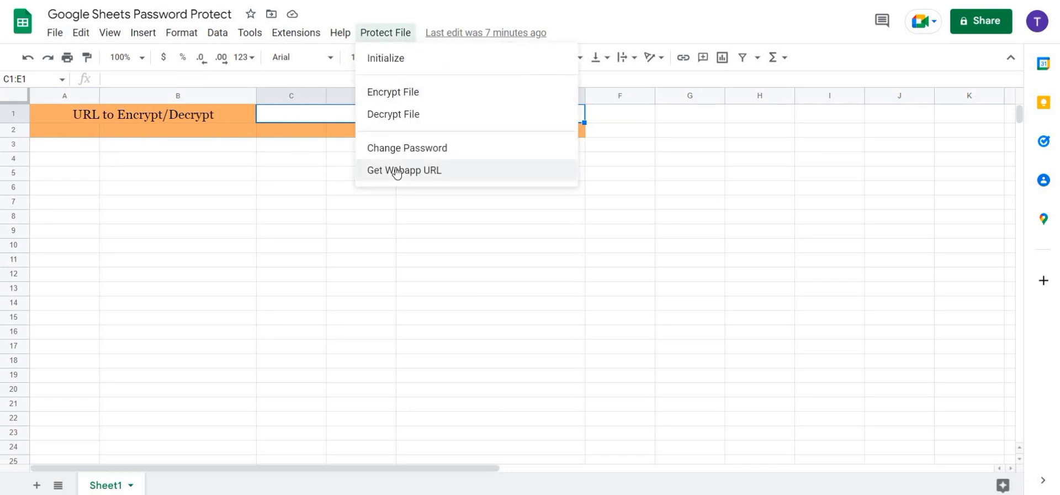
pyautogui.doubleClick(319, 112)
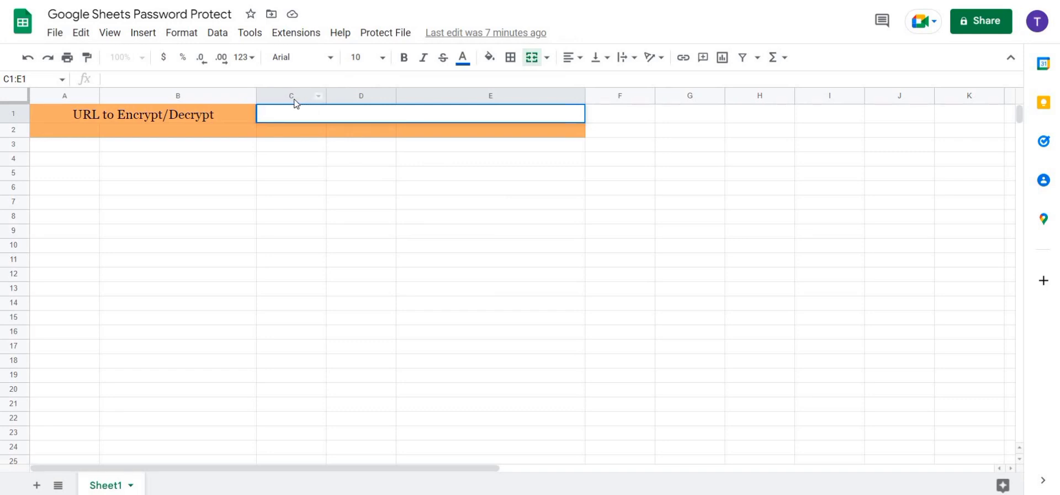
pyautogui.click(211, 175)
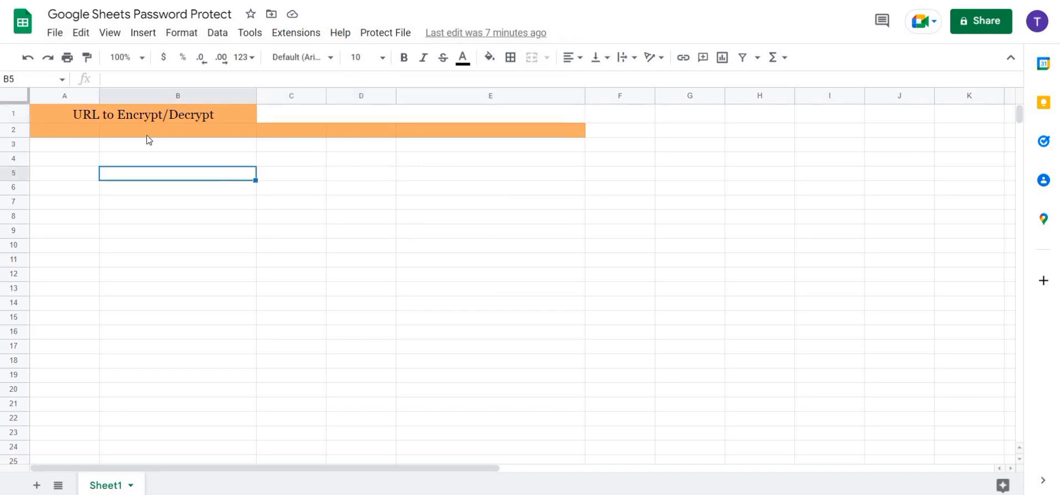
pyautogui.click(58, 129)
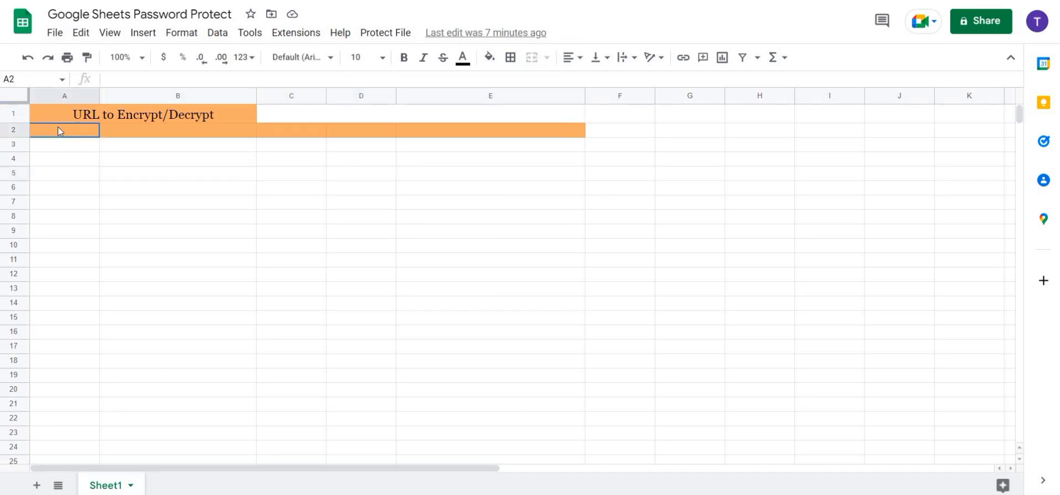
pyautogui.press('Right')
pyautogui.press('Right')
pyautogui.press('Right')
pyautogui.press('Right')
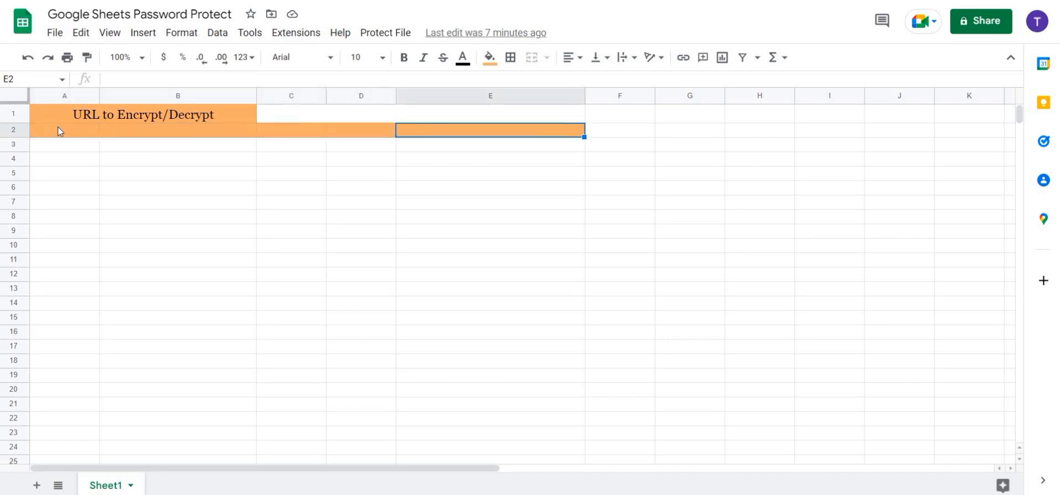
pyautogui.press('Left')
pyautogui.press('Left')
pyautogui.press('Left')
pyautogui.press('Left')
pyautogui.press('Right')
pyautogui.press('Right')
pyautogui.press('Right')
pyautogui.press('Right')
pyautogui.press('Right')
pyautogui.press('Left')
pyautogui.press('Left')
pyautogui.click(56, 148)
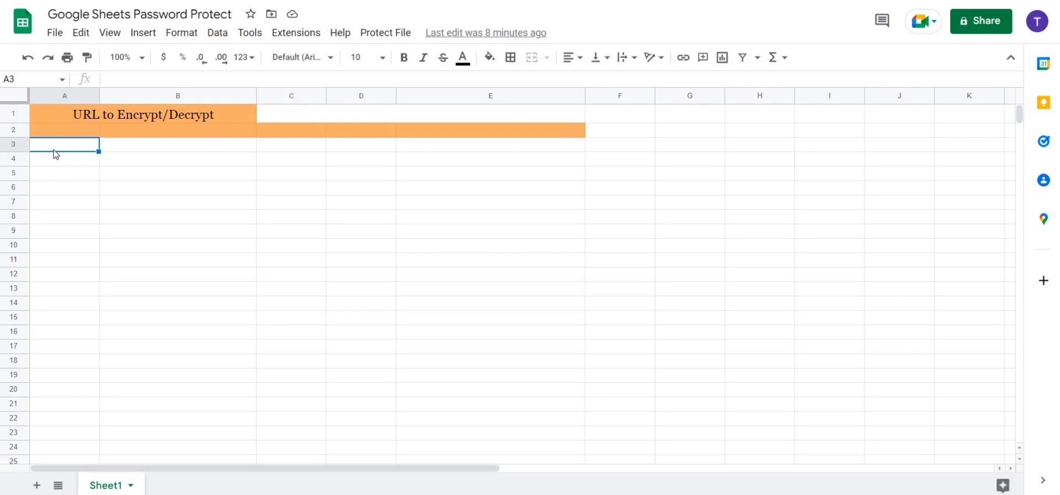
pyautogui.write('PC Type\tColor\tItem ID\tPrice Dell PC\tBlue\t222\t800 USD Lenovo PC\tBlack\t121\t400 USD HP PC\tGreen\t102\t550 USD MSI PC\tRed\t201\t450 USD Apple PC\tWhite\t152\t1000 USD')
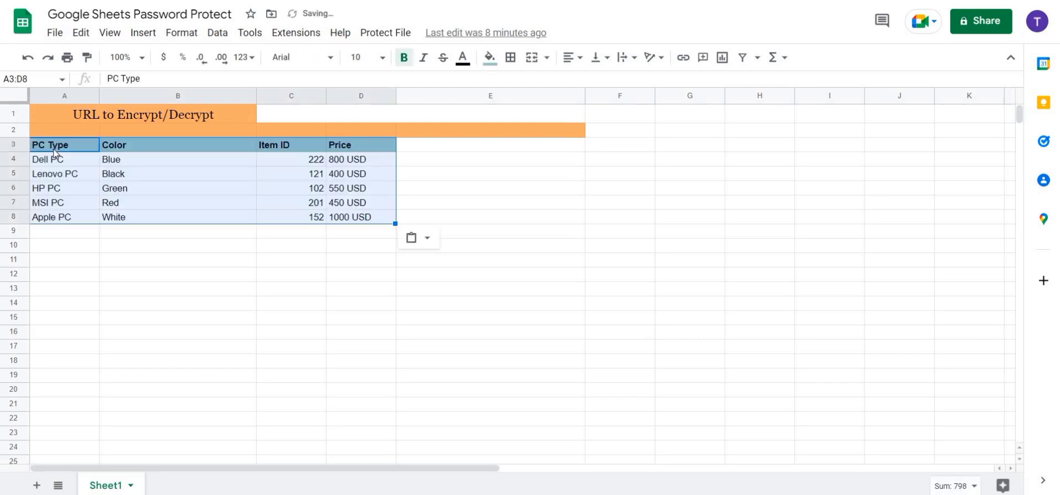
pyautogui.click(105, 192)
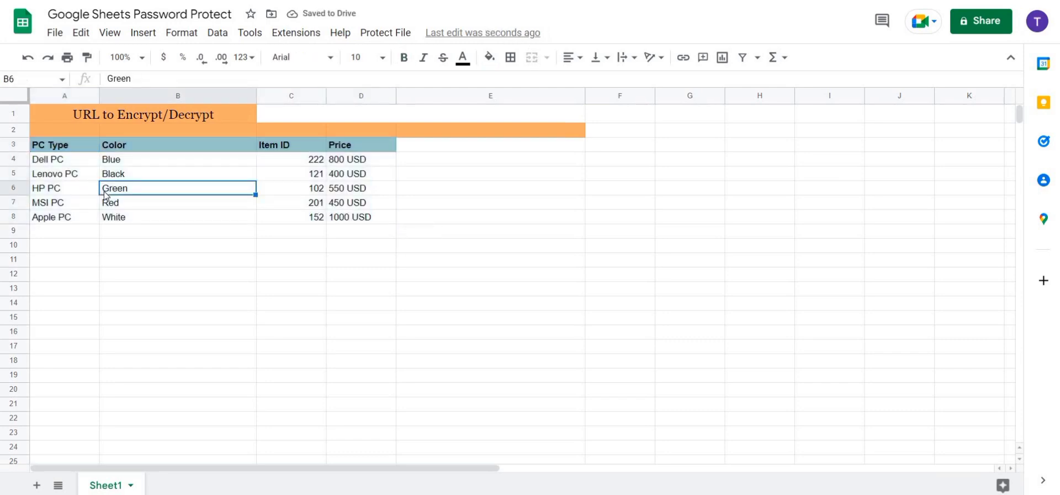
pyautogui.press('Up')
pyautogui.press('Up')
pyautogui.press('Left')
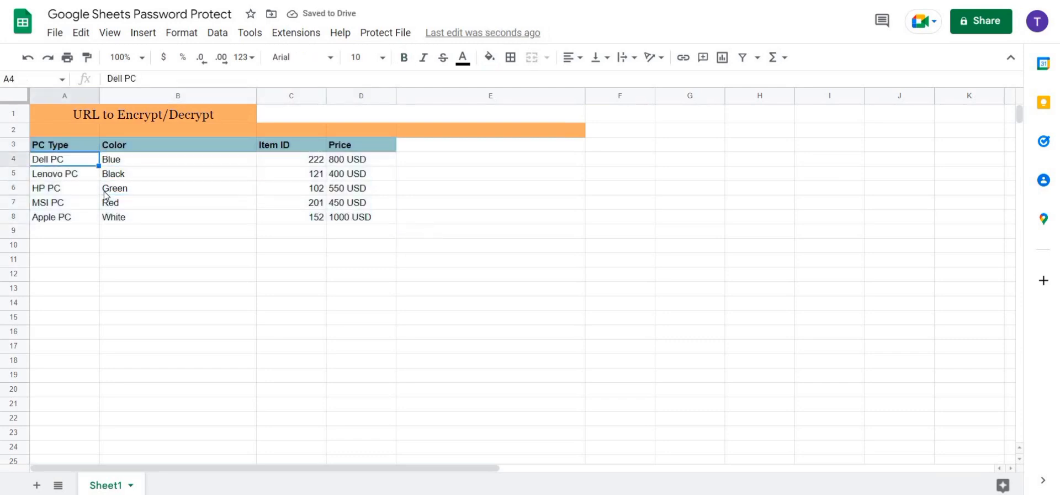
pyautogui.press('Up')
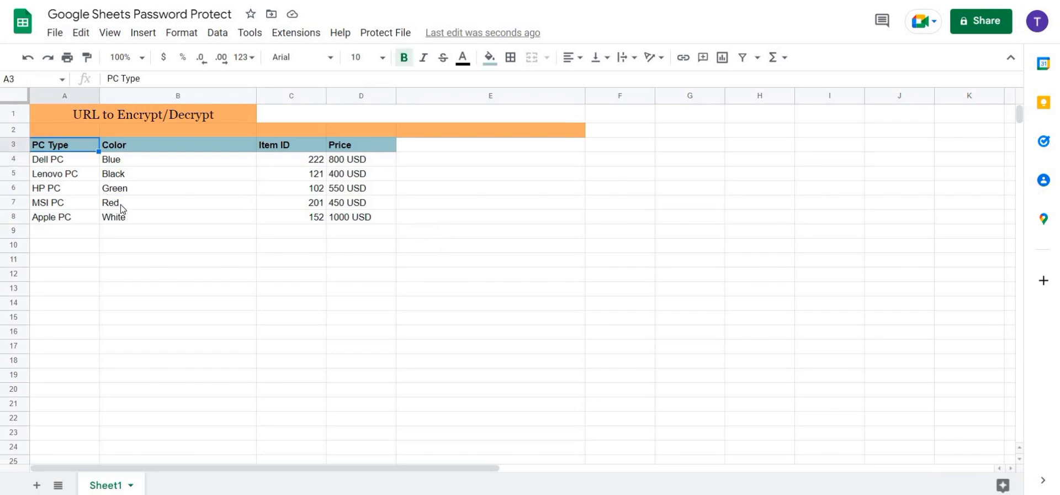
pyautogui.click(121, 204)
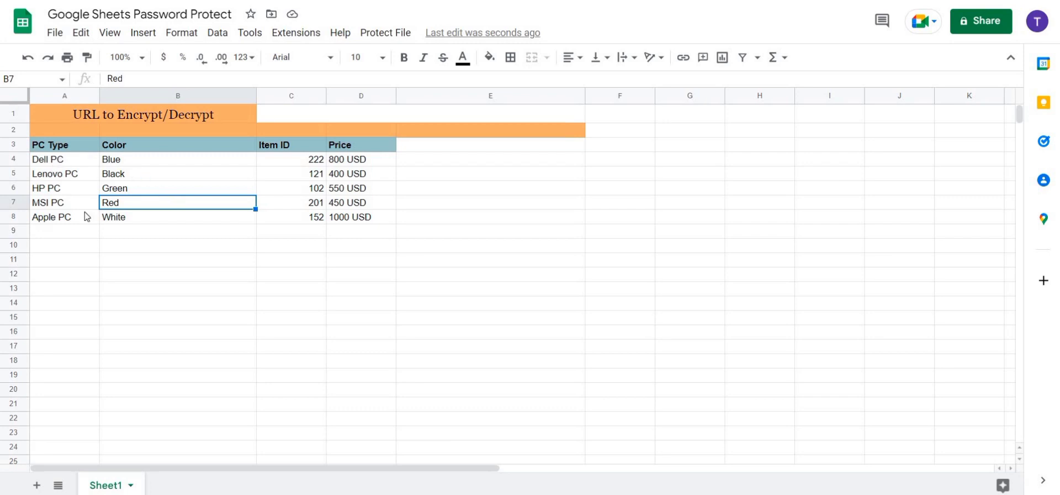
# Step: Start Encrypt File and authorize the unverified Password Protect script for the chosen account
pyautogui.click(259, 205)
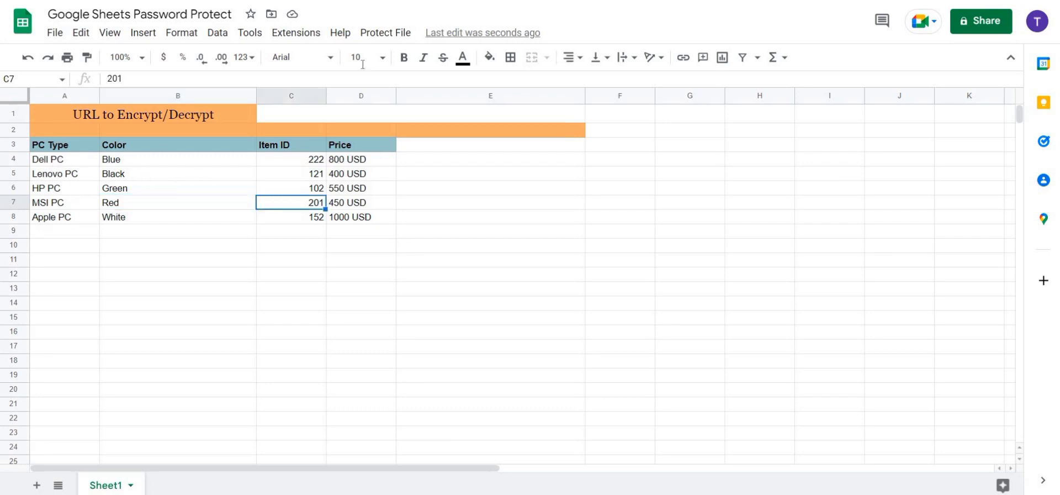
pyautogui.click(378, 37)
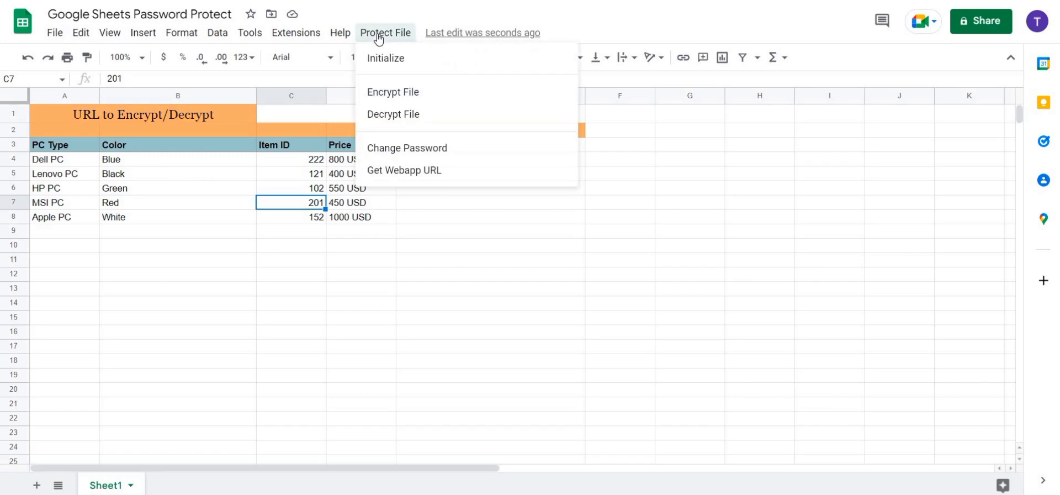
pyautogui.click(379, 89)
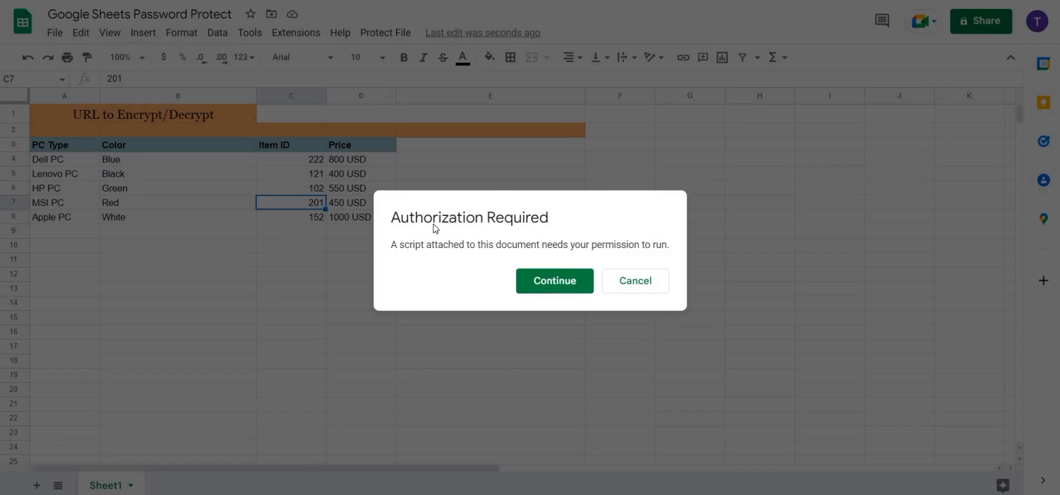
pyautogui.click(538, 288)
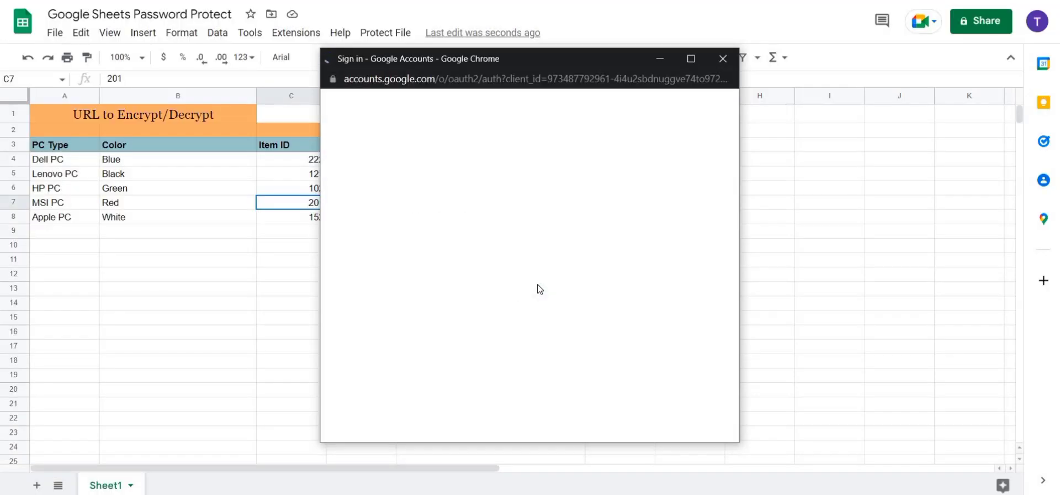
pyautogui.click(474, 246)
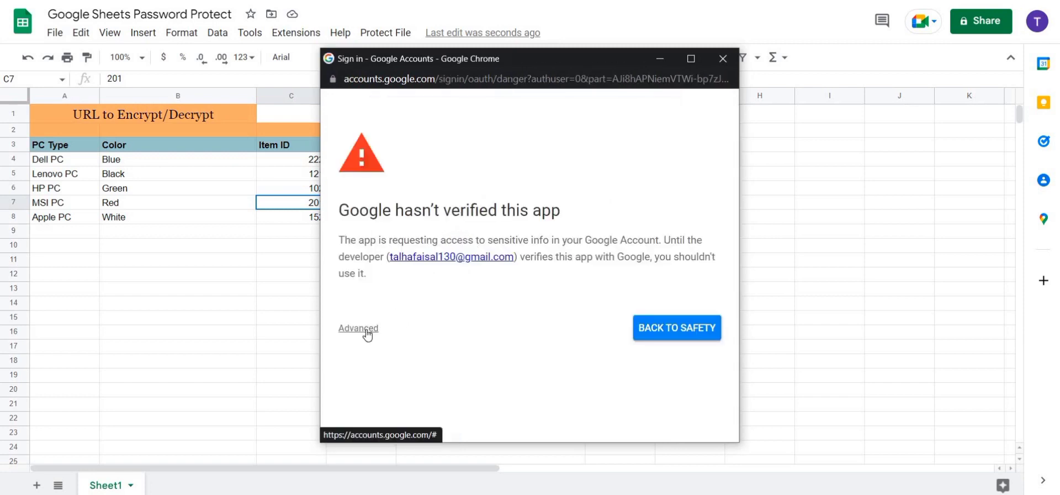
pyautogui.click(365, 330)
pyautogui.moveTo(735, 234); pyautogui.dragTo(735, 312)
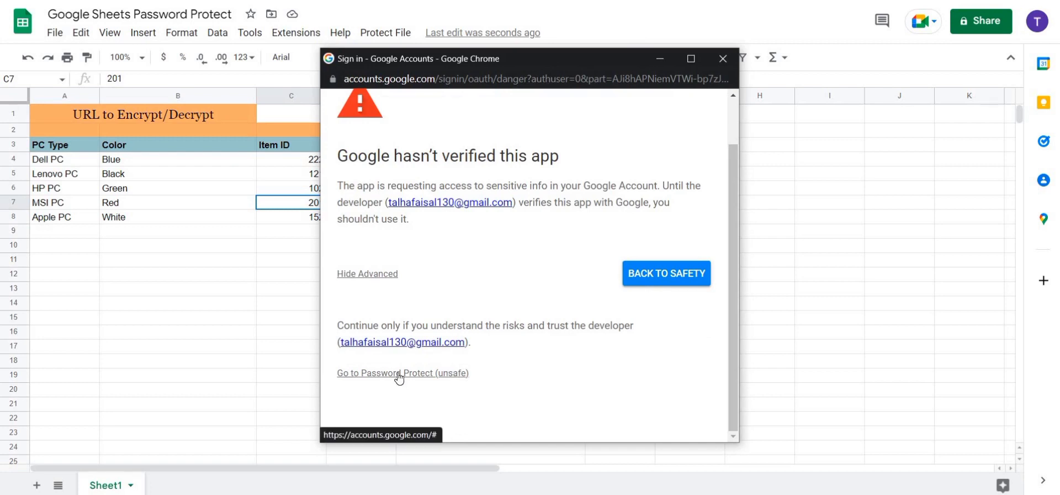
pyautogui.click(398, 373)
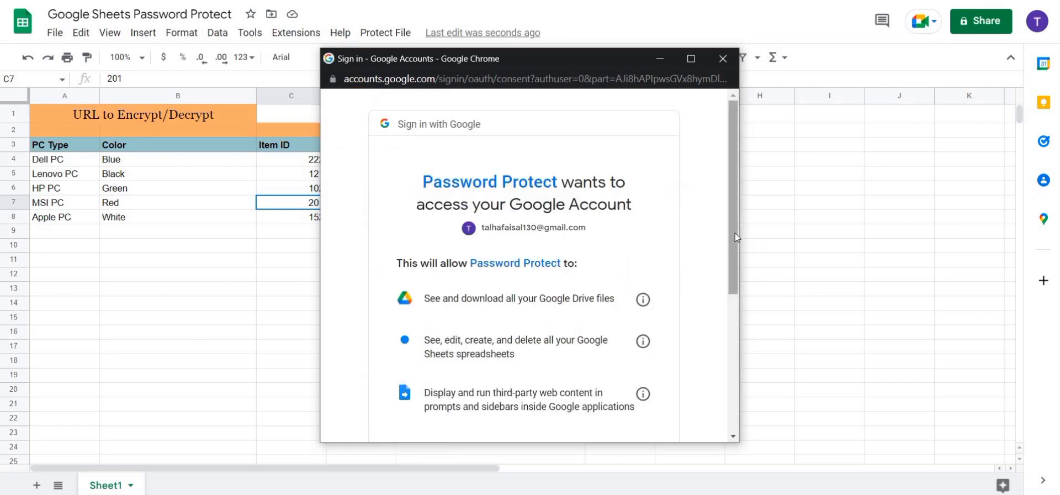
pyautogui.click(727, 378)
pyautogui.click(589, 348)
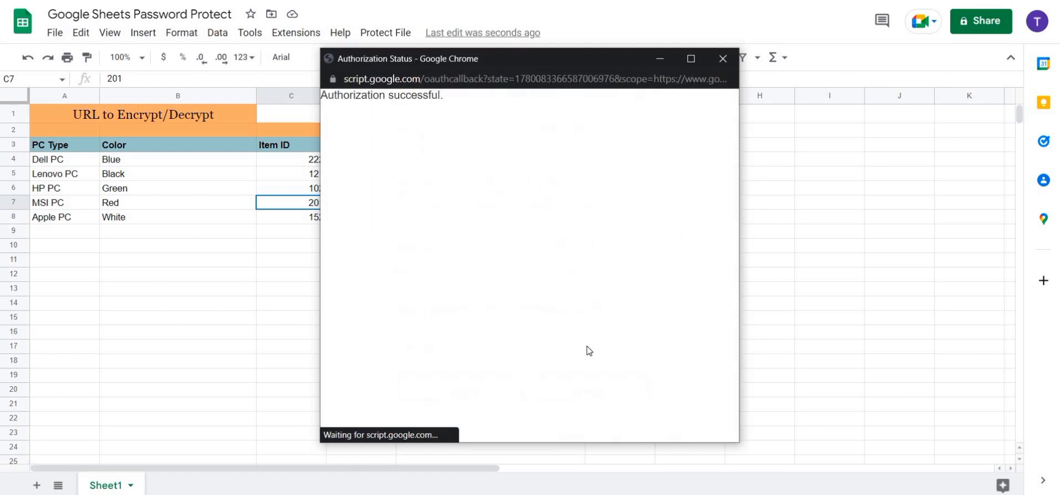
pyautogui.click(381, 35)
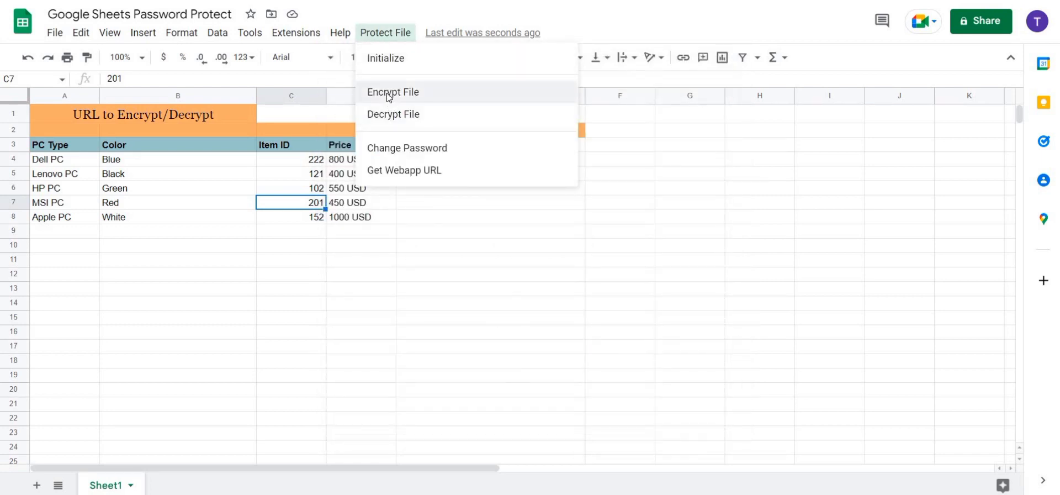
pyautogui.click(388, 93)
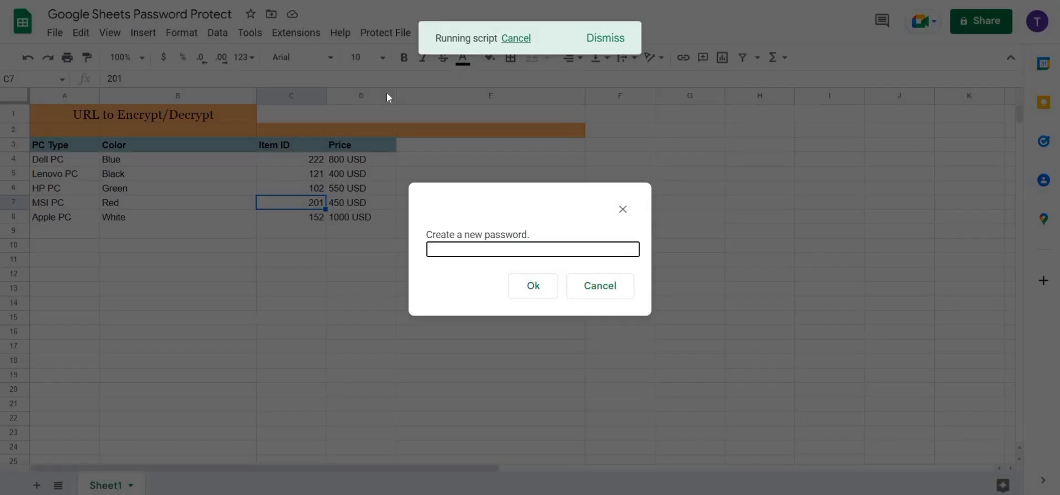
pyautogui.click(514, 286)
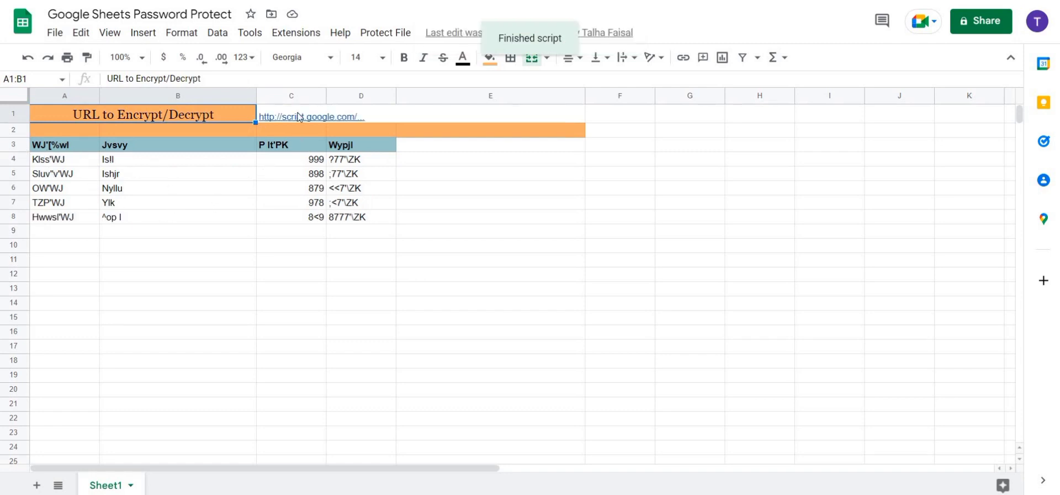
pyautogui.moveTo(311, 116)
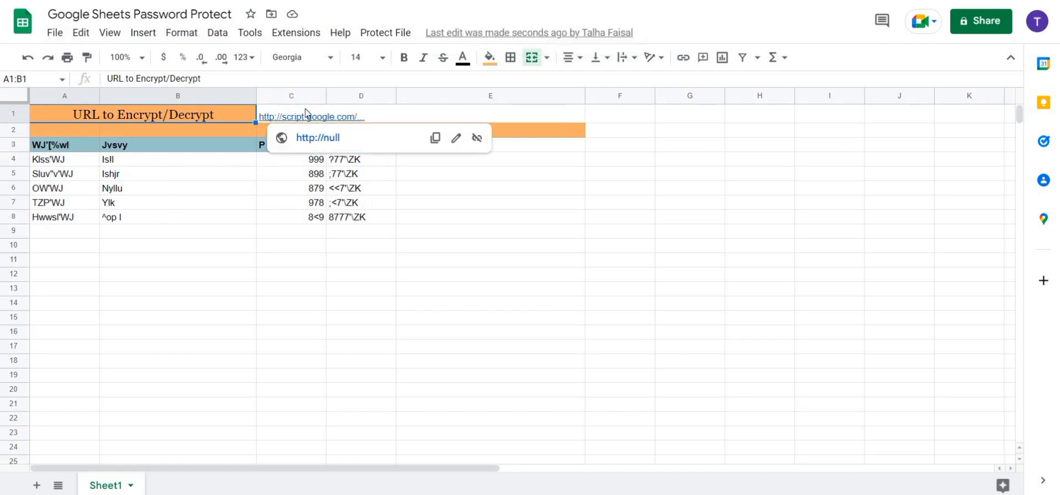
pyautogui.click(441, 118)
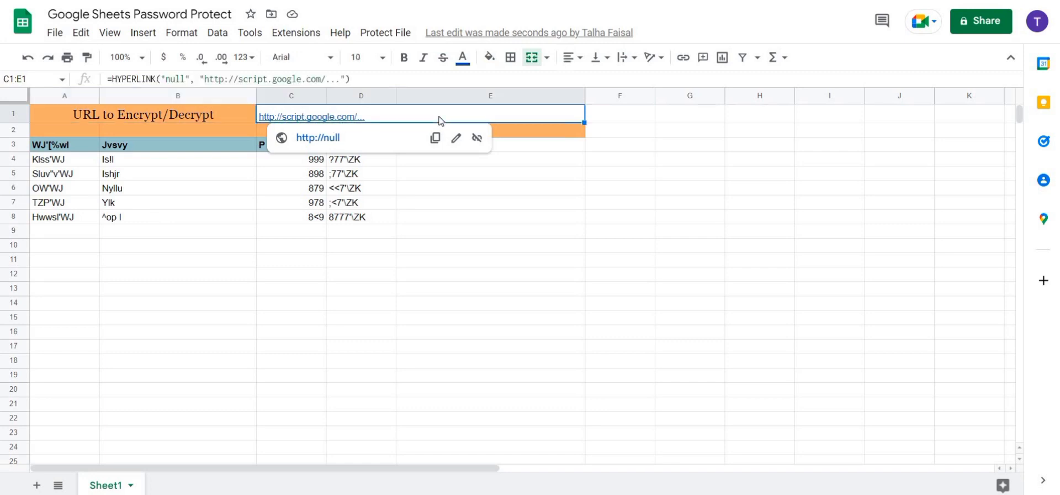
pyautogui.click(392, 206)
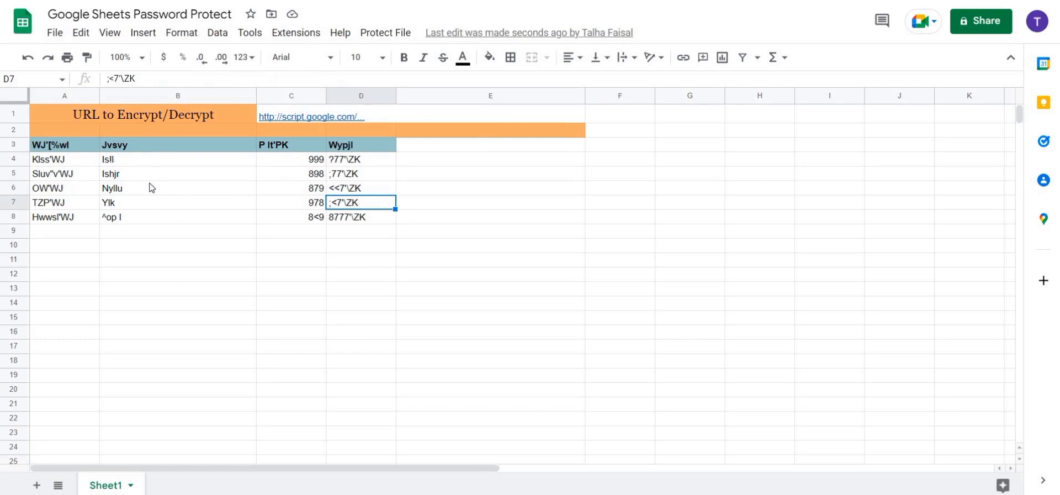
pyautogui.click(390, 33)
pyautogui.click(398, 117)
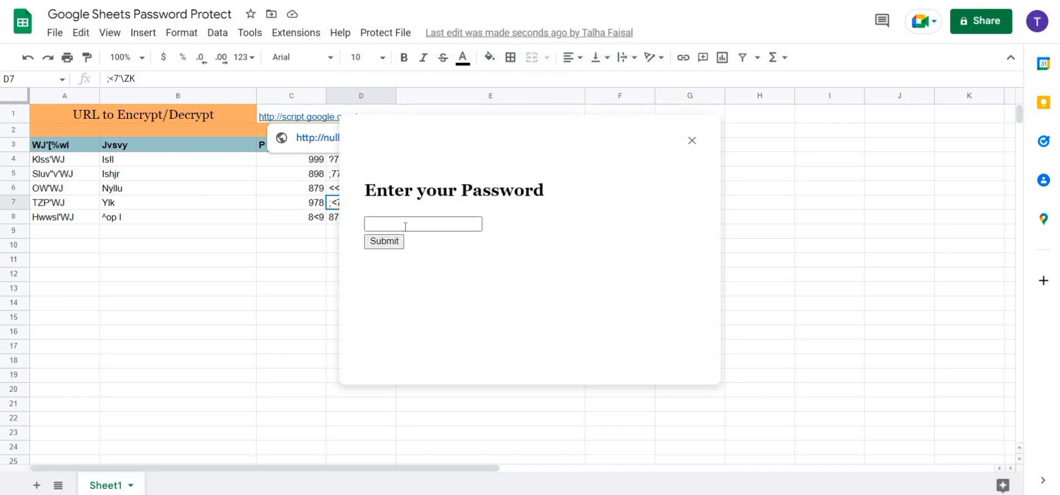
pyautogui.click(405, 224)
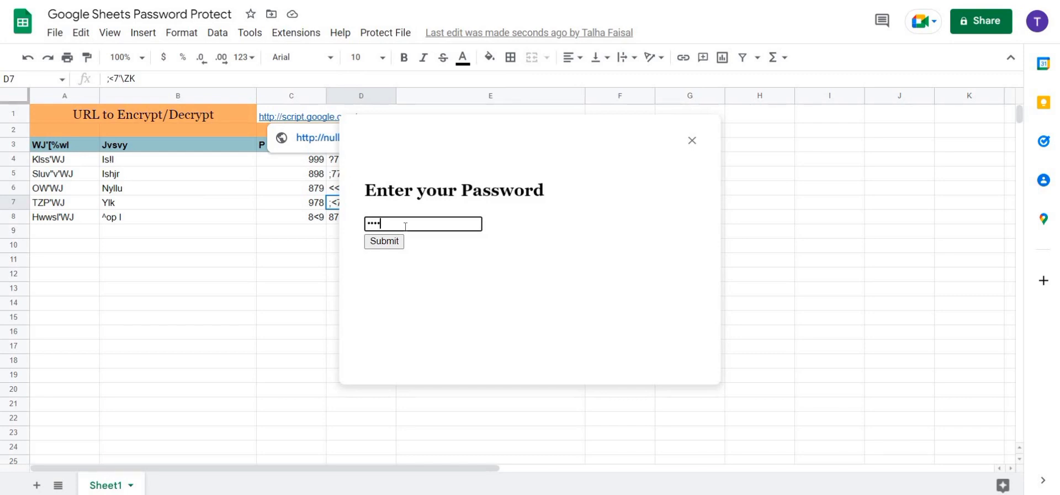
pyautogui.click(392, 239)
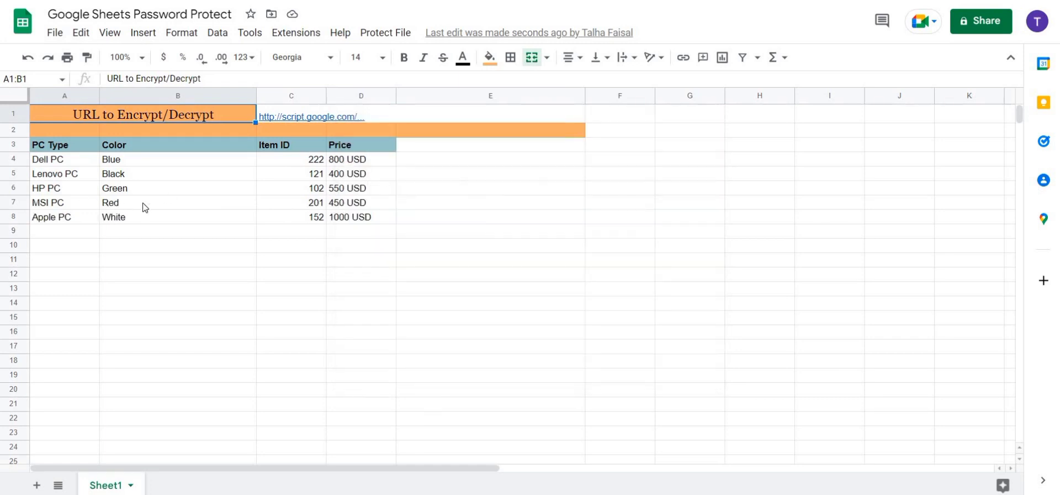
pyautogui.moveTo(312, 116)
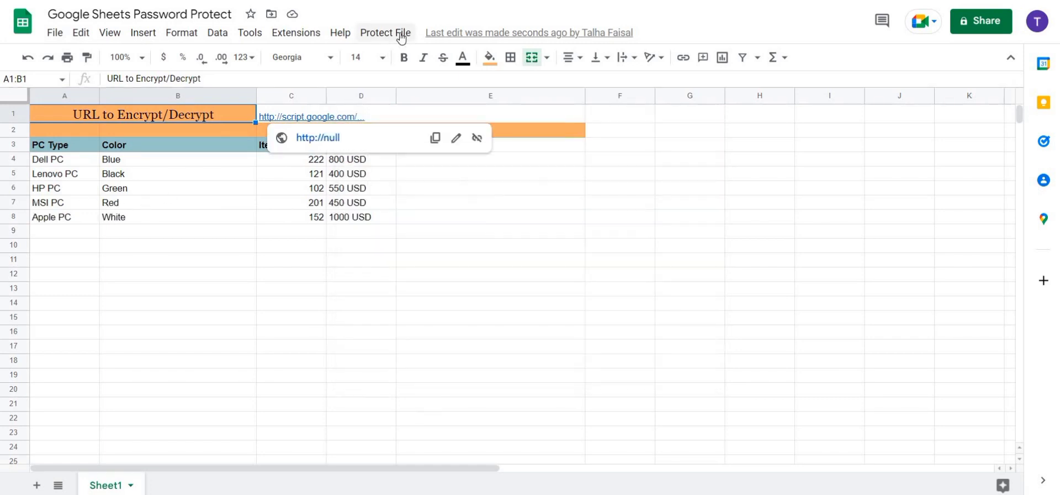
# Step: Show the Protect File menu's encrypt, decrypt and change-password commands over the decrypted table
pyautogui.click(402, 37)
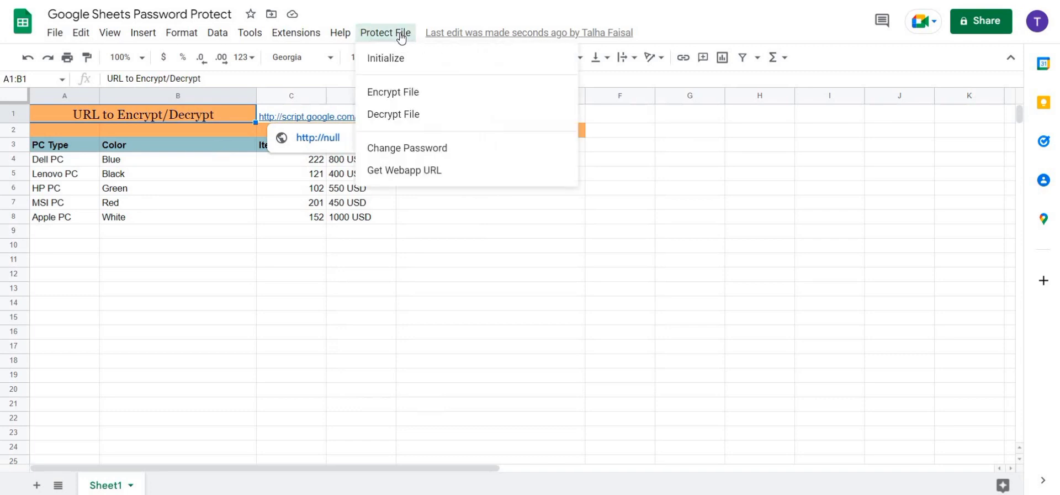